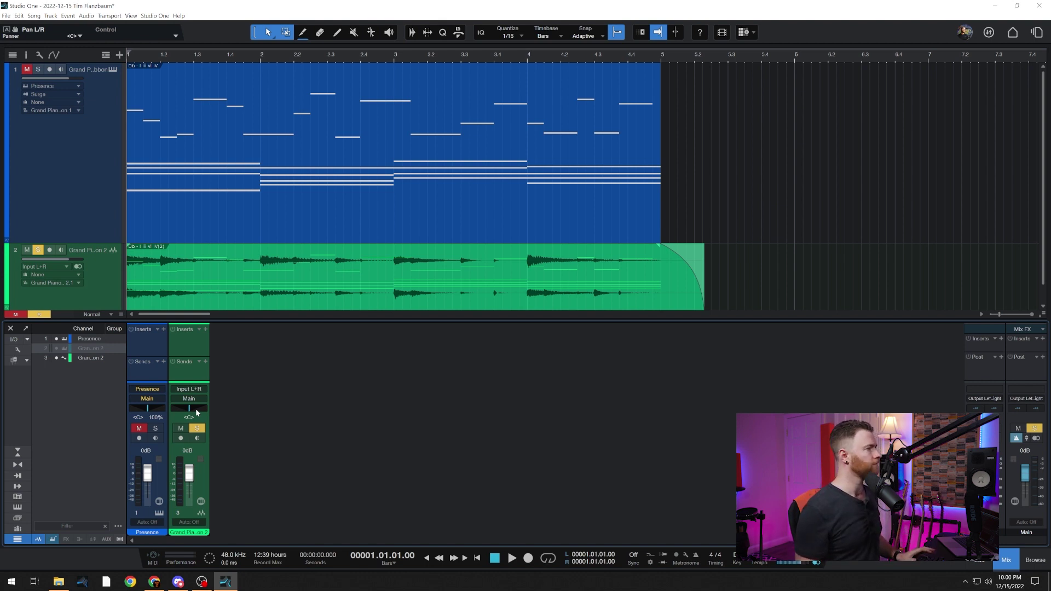
# - Play the song to hear the piano audio, then stop back at the start
pyautogui.press('space')
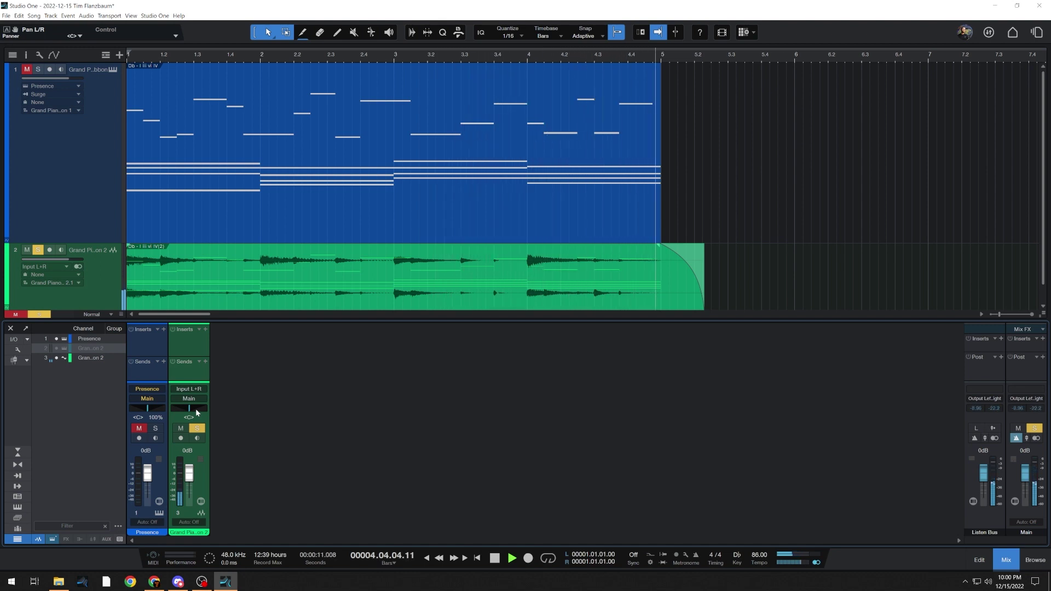
pyautogui.press('space')
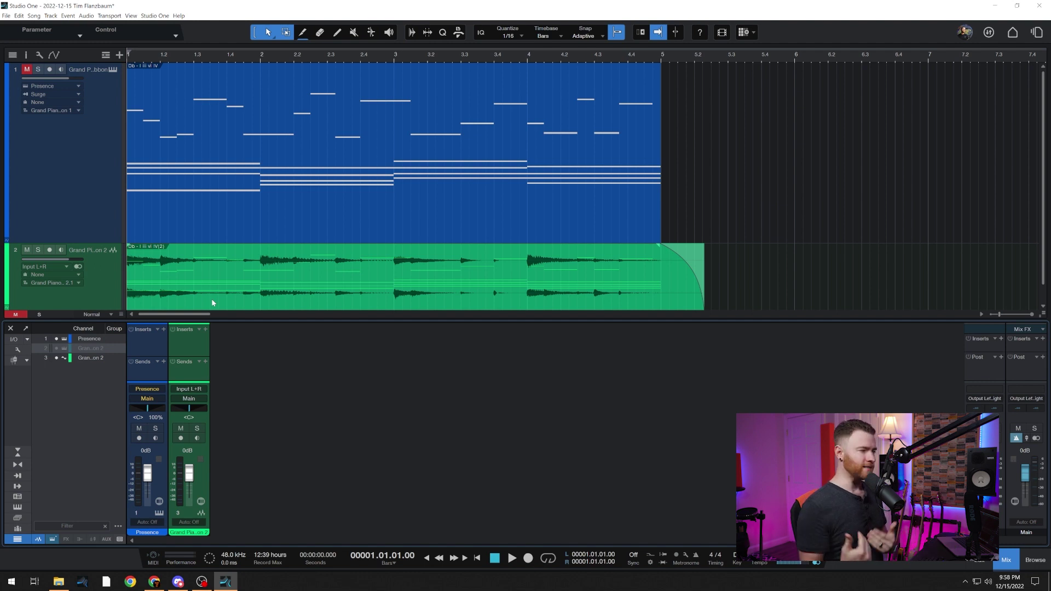
# - Solo the Grand Piano audio track, pan it during playback, then stop and recentre its pan
pyautogui.click(198, 429)
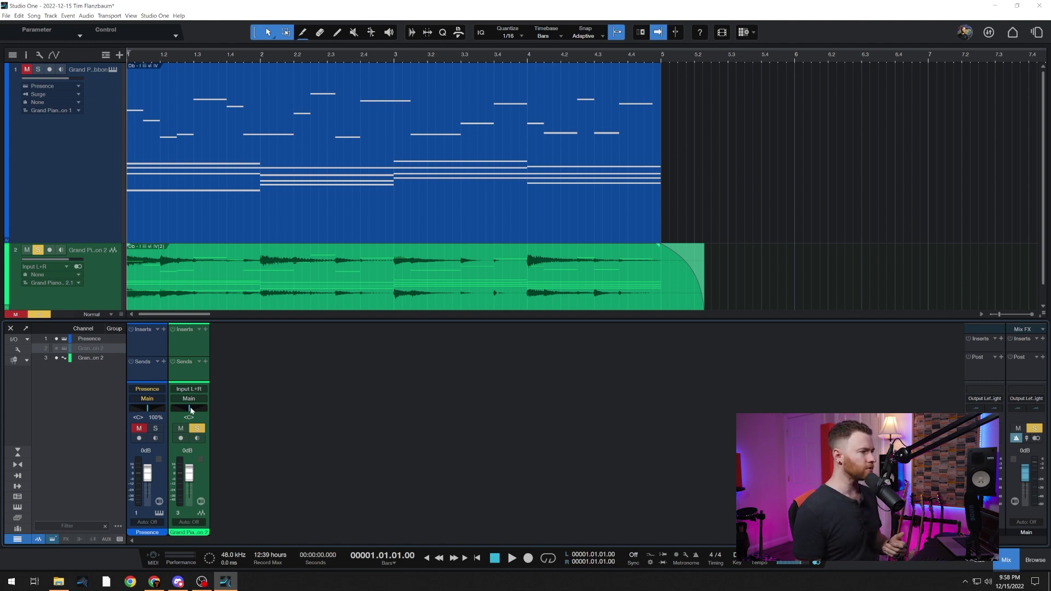
pyautogui.moveTo(189, 411)
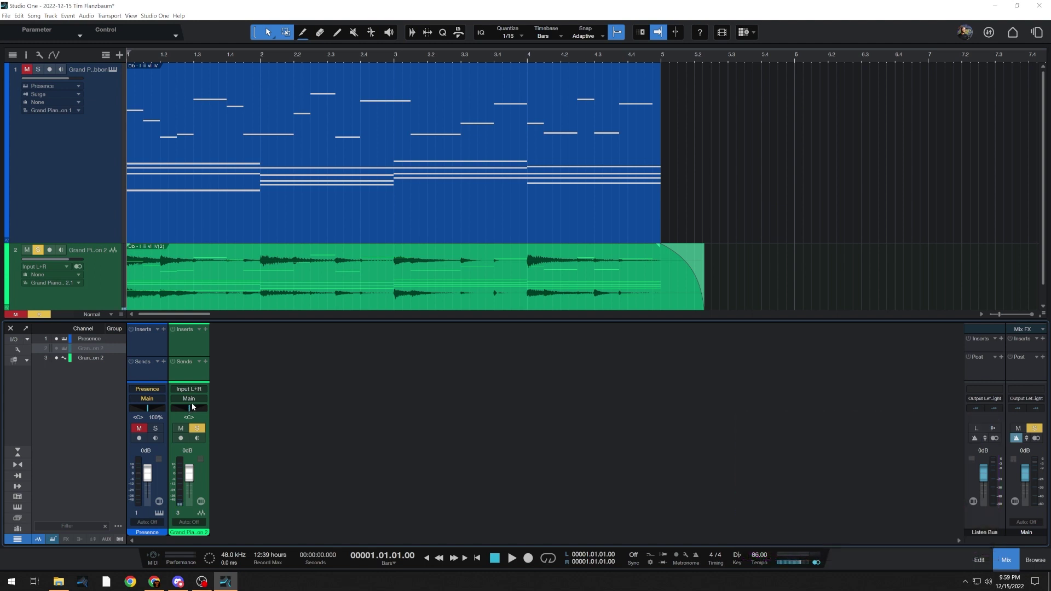
pyautogui.press('space')
pyautogui.moveTo(187, 413)
pyautogui.mouseDown()
pyautogui.moveTo(171, 413)
pyautogui.moveTo(198, 409)
pyautogui.moveTo(191, 416)
pyautogui.mouseUp()
pyautogui.press('space')
pyautogui.keyDown('alt'); pyautogui.click(196, 408); pyautogui.keyUp('alt')
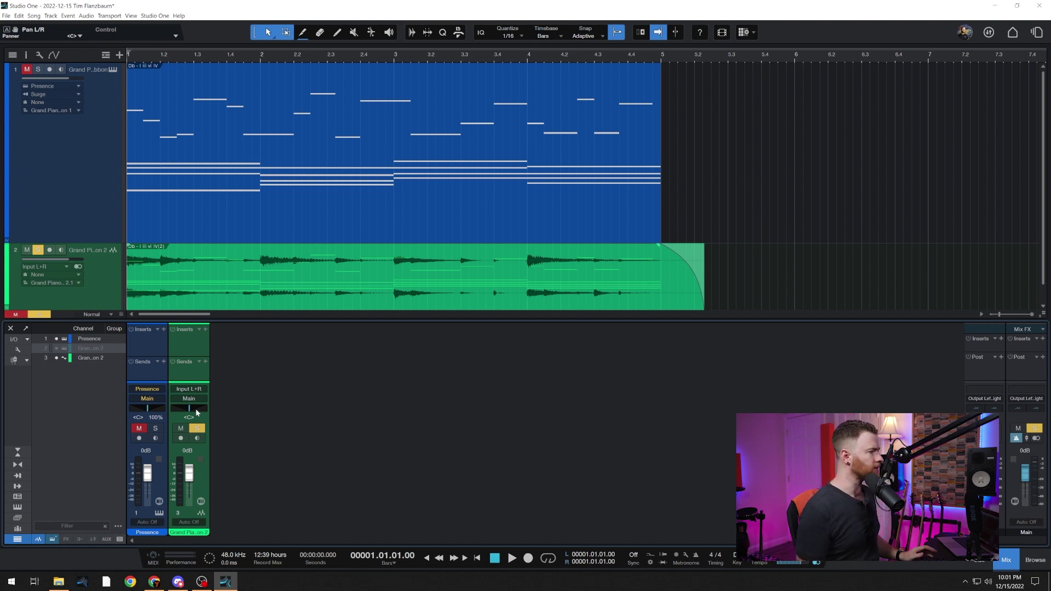
# - Switch the Grand Piano audio channel's pan mode to Dual
pyautogui.rightClick(188, 408)
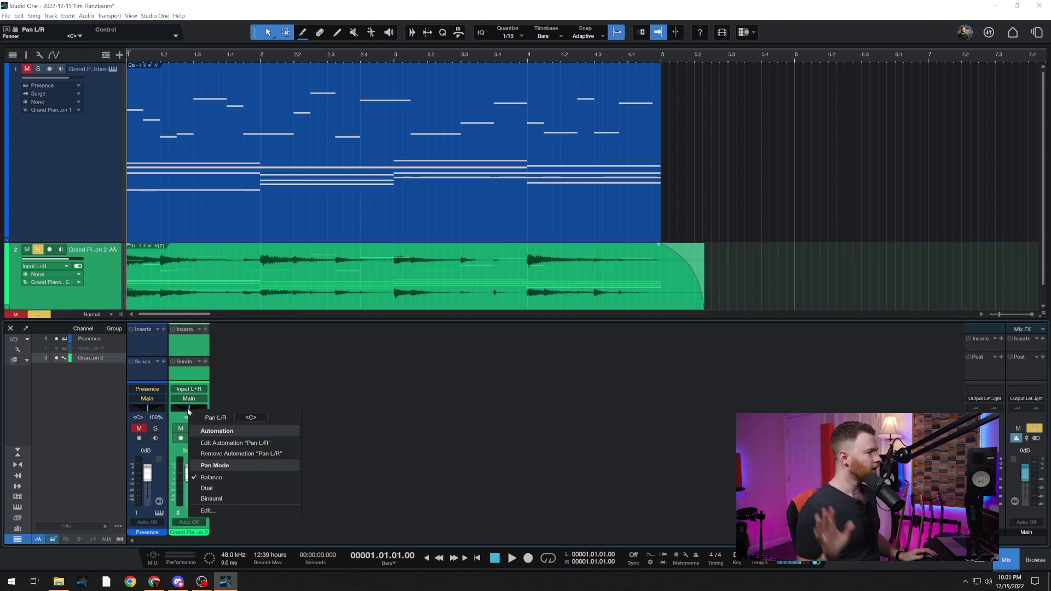
pyautogui.click(235, 491)
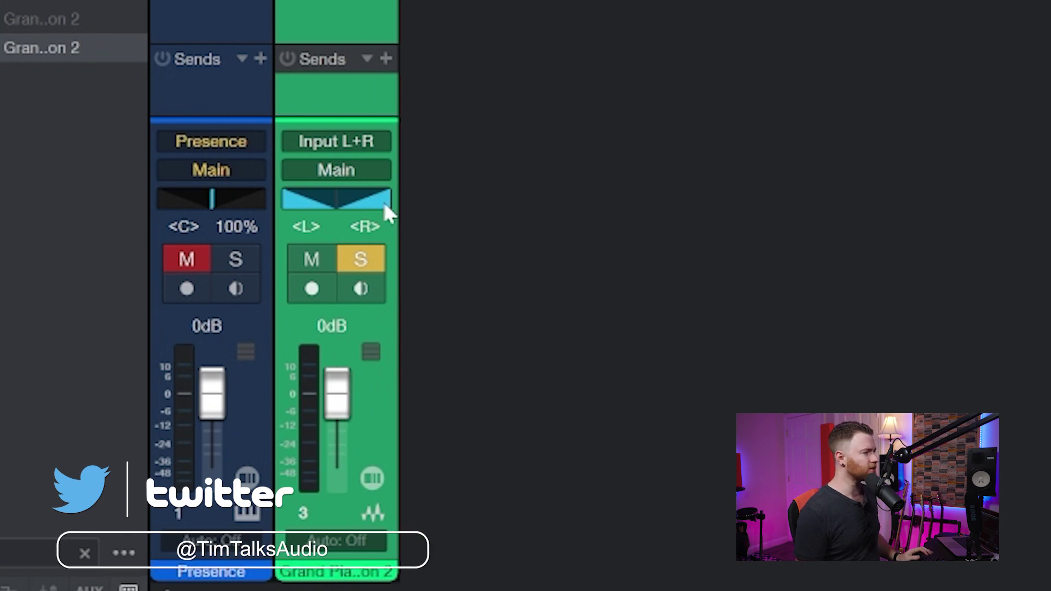
# - Pull the dual pan's right side inward, then shift it to read L51 and full right
pyautogui.moveTo(390, 200); pyautogui.dragTo(357, 214)
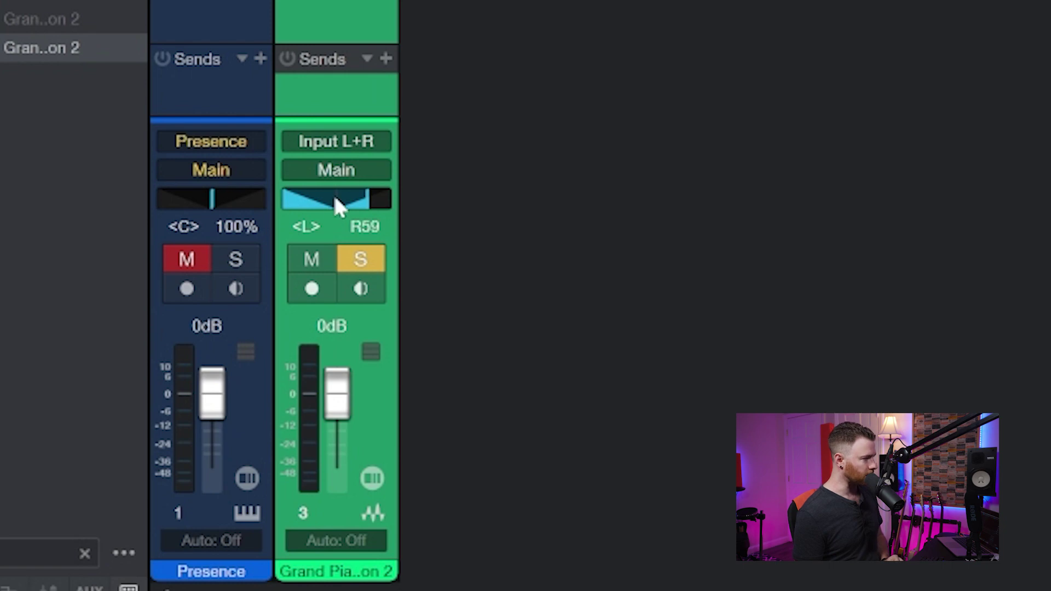
pyautogui.moveTo(336, 205); pyautogui.dragTo(364, 209)
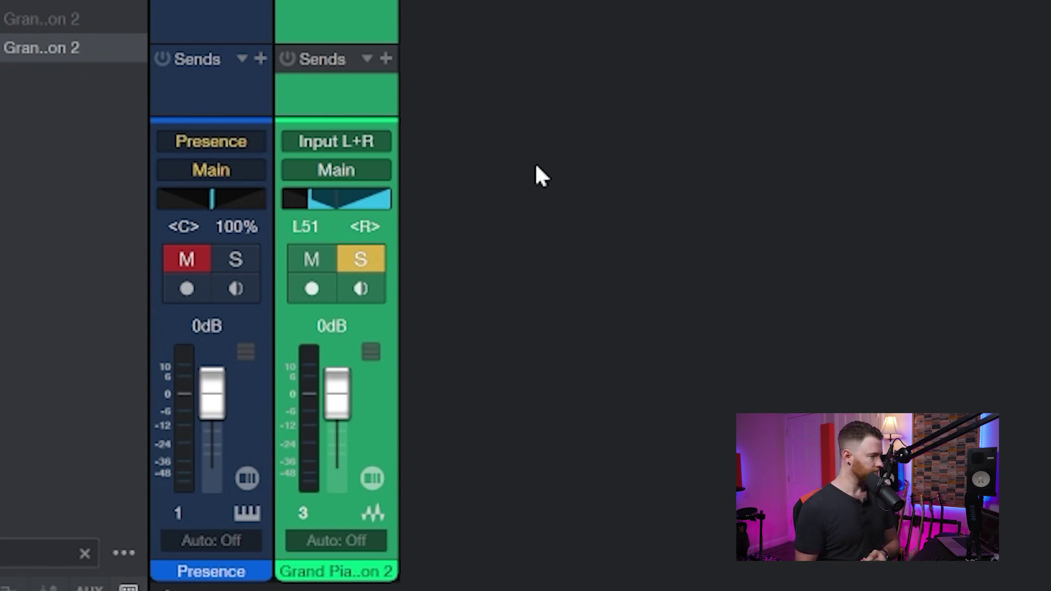
# - Undo to full-width dual pan, then narrow both sides until they swap to R and L
pyautogui.hotkey('ctrl', 'z')
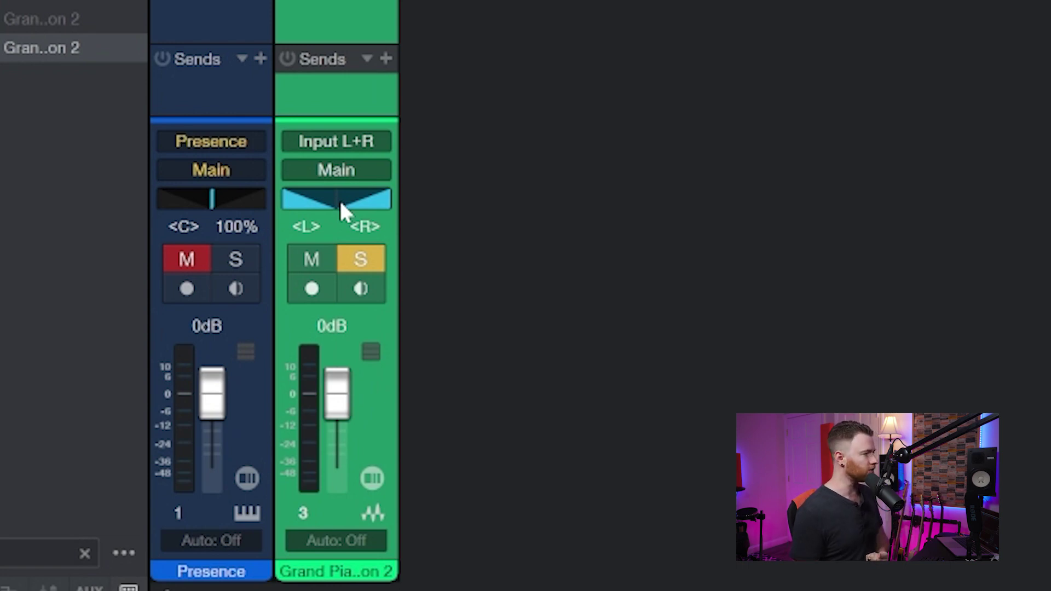
pyautogui.moveTo(340, 201); pyautogui.dragTo(333, 333)
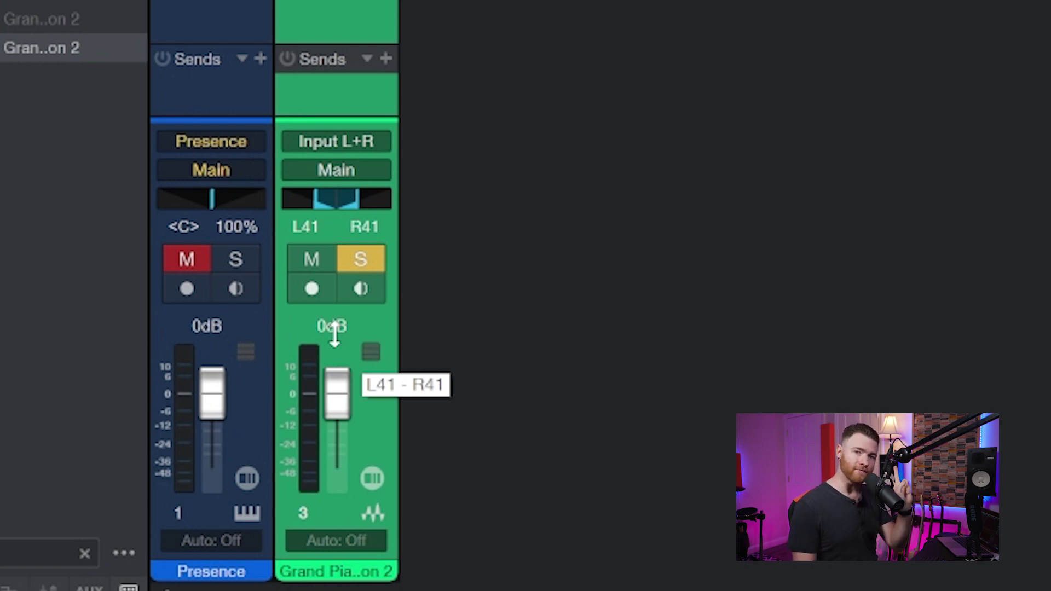
pyautogui.moveTo(335, 335); pyautogui.dragTo(327, 590)
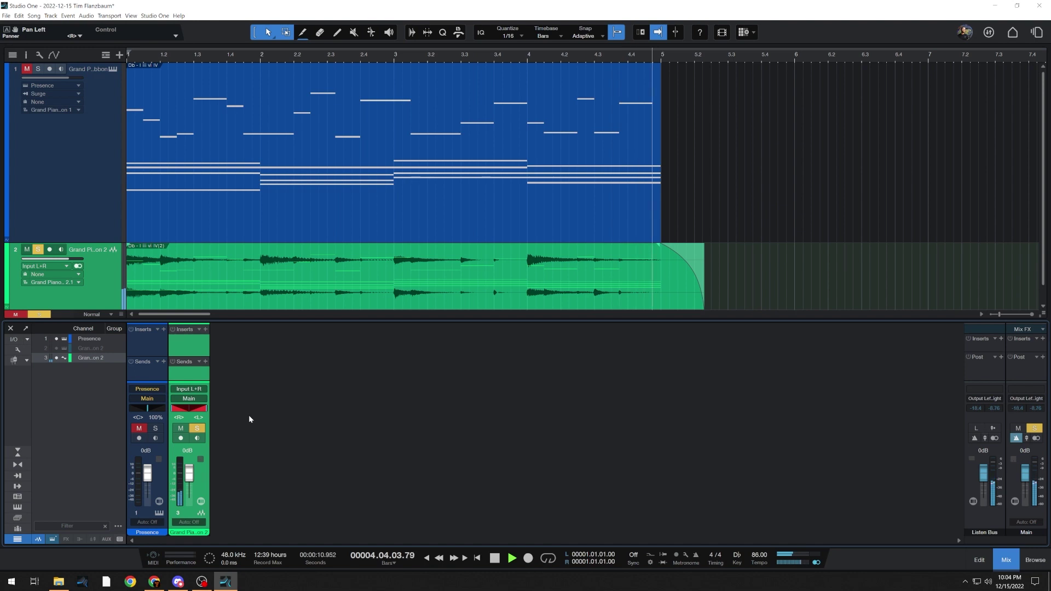
# - Stop playback and widen the piano's dual pan back to full <L> <R>
pyautogui.press('space')
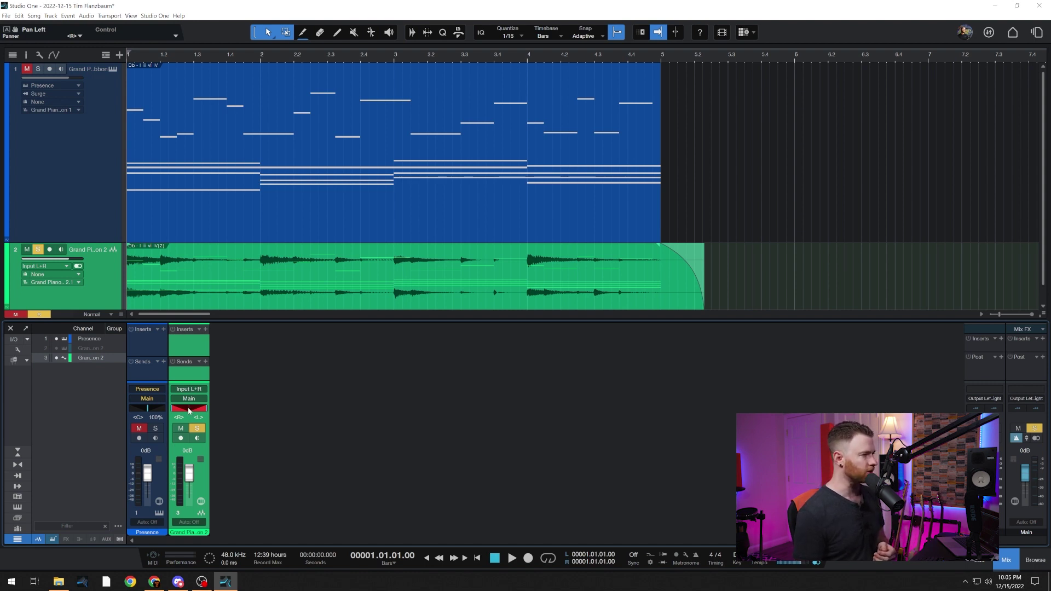
pyautogui.moveTo(189, 411); pyautogui.dragTo(193, 242)
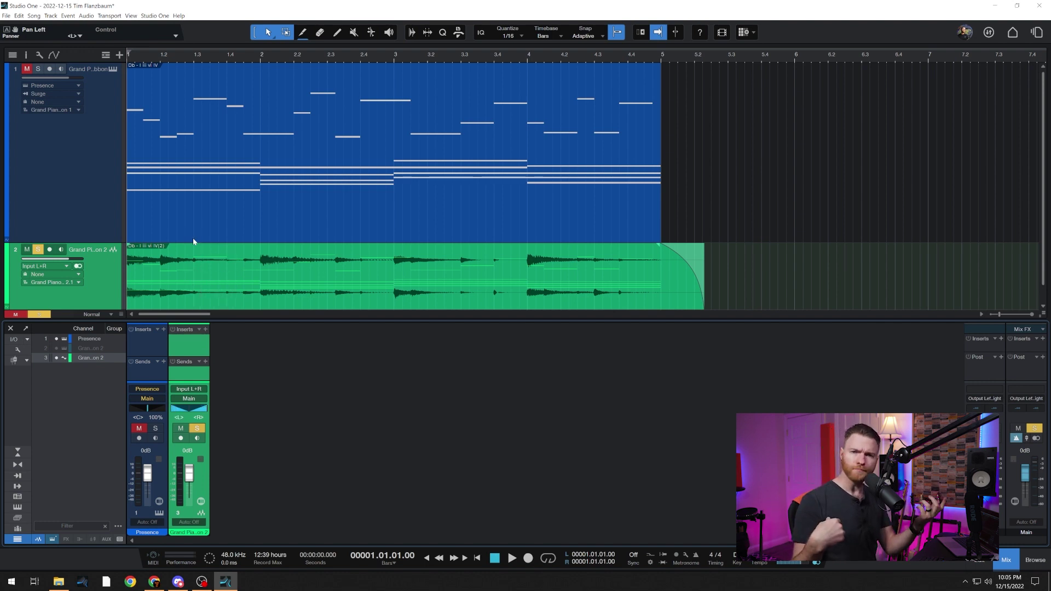
# - View the Dual Pan plugin on channel 2, then remove it from the Inserts
pyautogui.click(206, 344)
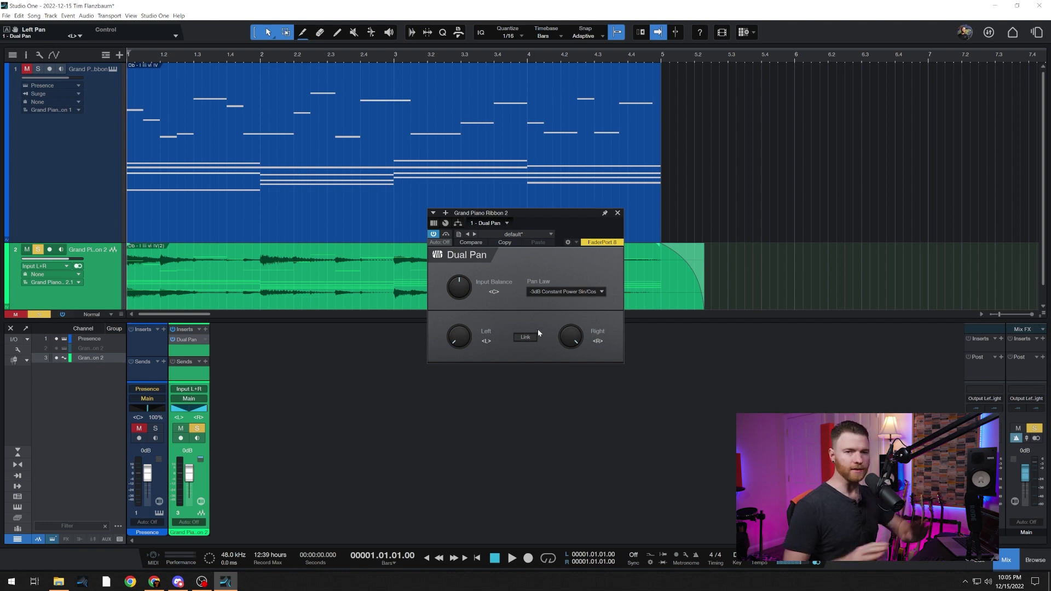
pyautogui.click(618, 213)
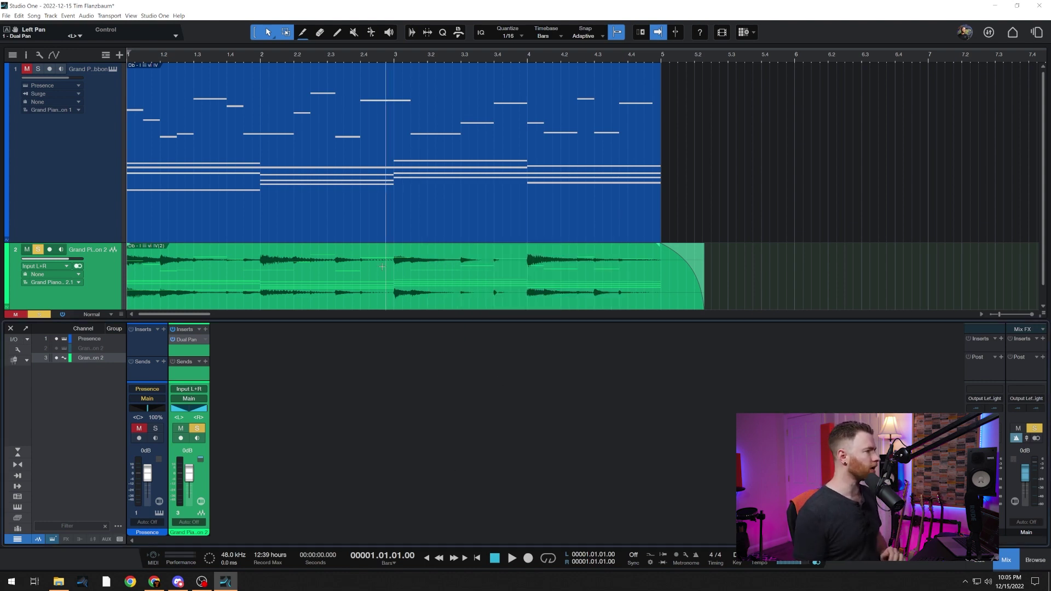
pyautogui.rightClick(204, 339)
pyautogui.click(223, 438)
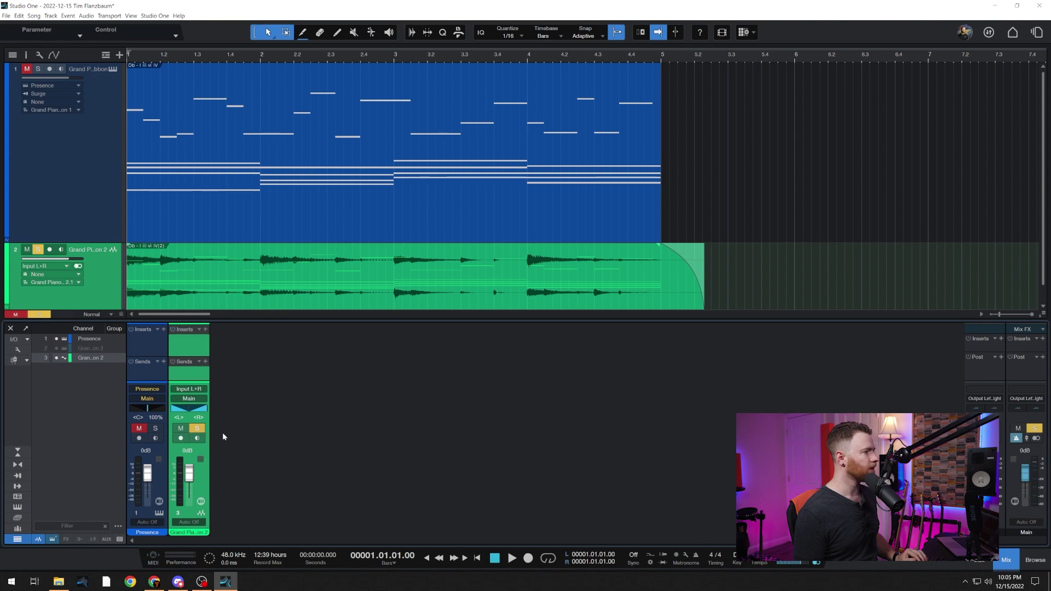
# - Unsolo and mute the Grand Piano audio track, and unmute the first piano track
pyautogui.click(197, 428)
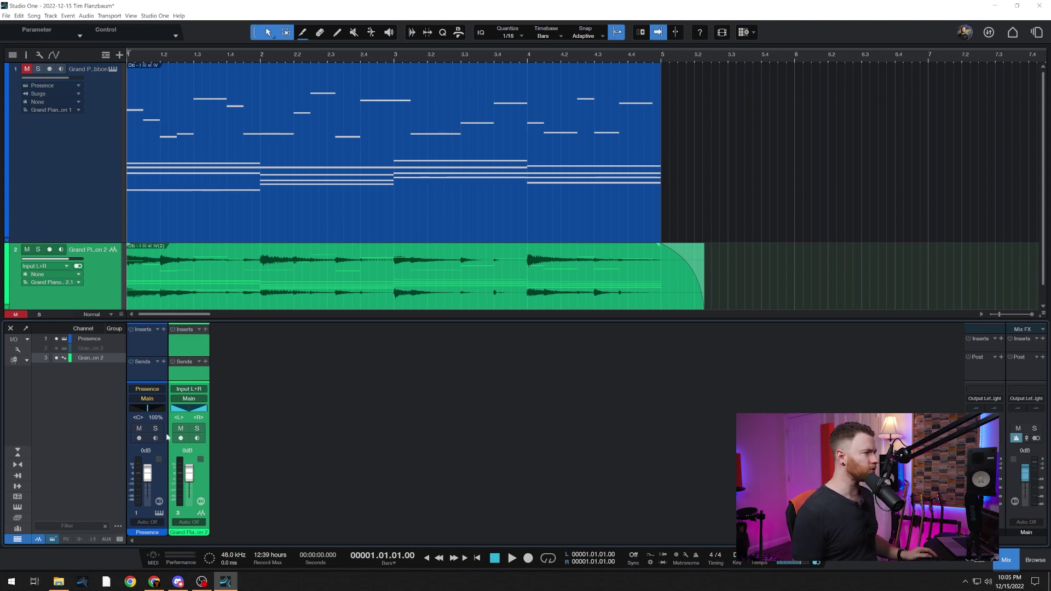
pyautogui.click(181, 428)
pyautogui.click(139, 429)
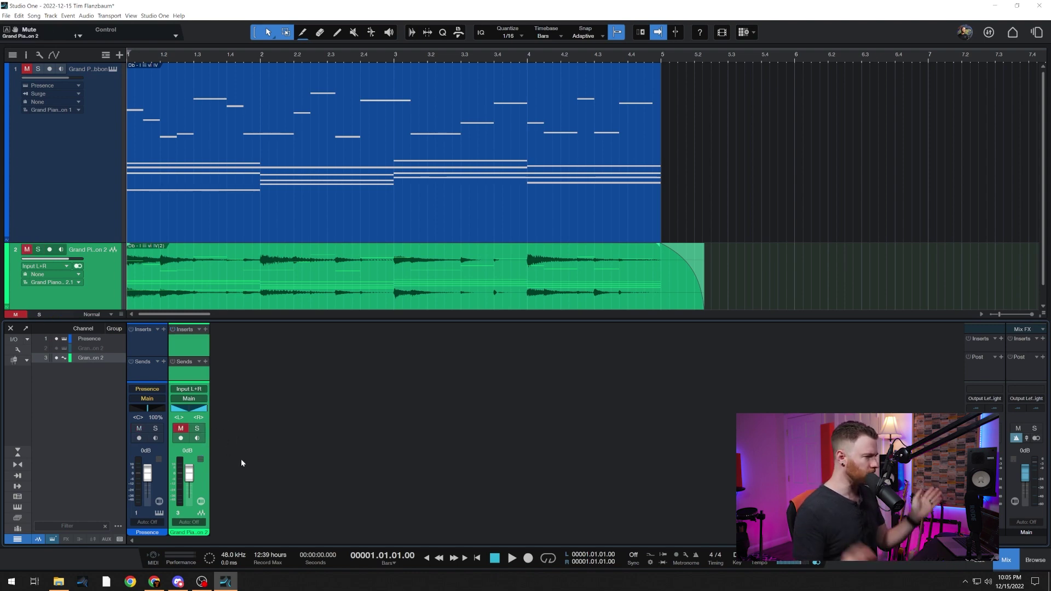
pyautogui.click(76, 180)
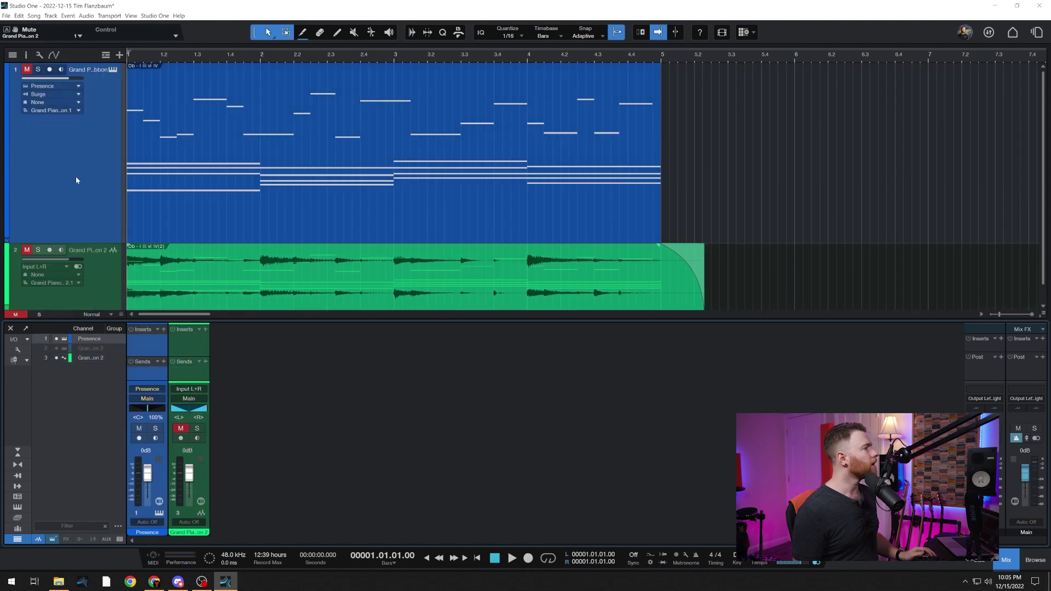
pyautogui.click(27, 69)
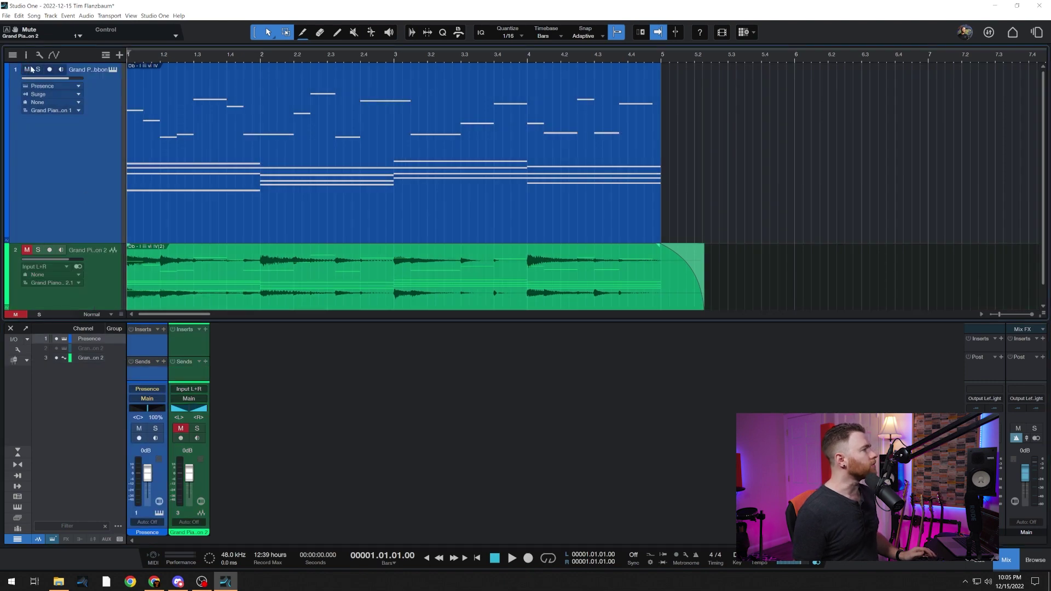
# - Make Binaural the default pan mode, then raise the Presence channel's width to 200%
pyautogui.rightClick(147, 410)
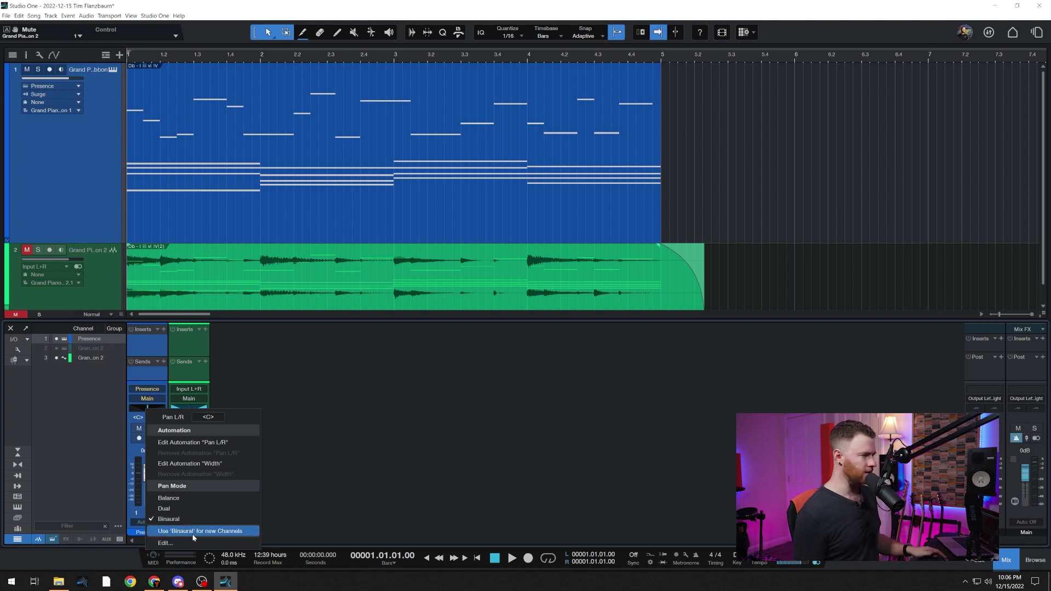
pyautogui.click(336, 465)
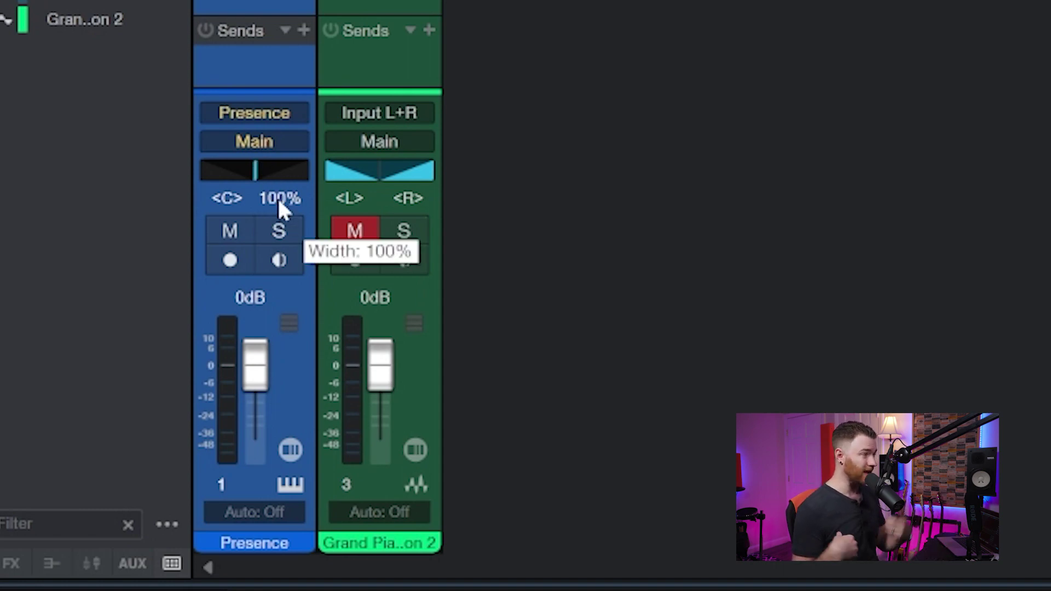
pyautogui.moveTo(277, 196); pyautogui.dragTo(279, 110)
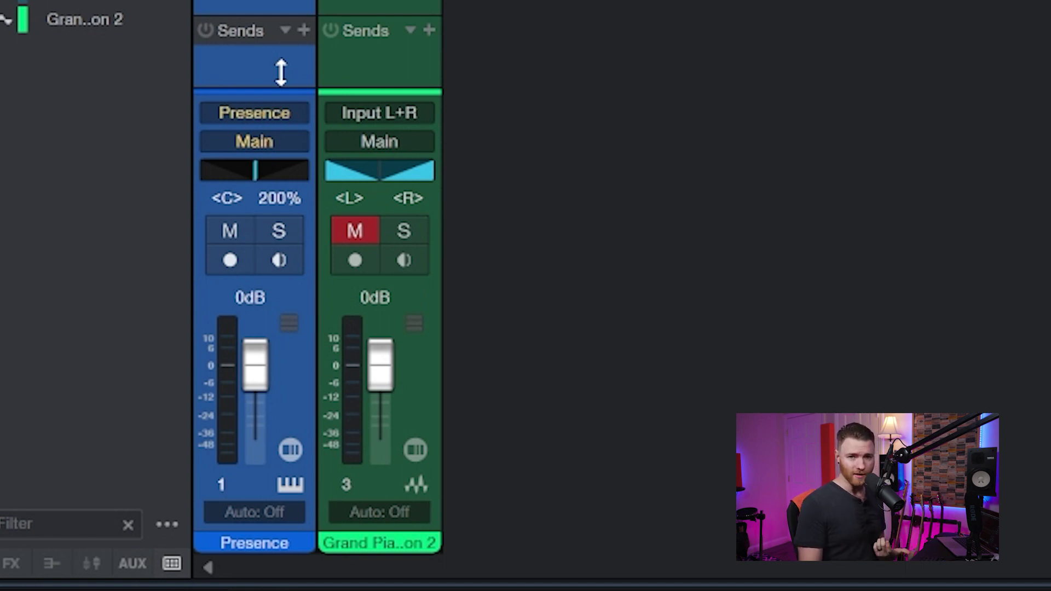
# - Narrow the Presence channel's stereo width to 0%, then reset it to 100%
pyautogui.moveTo(281, 71); pyautogui.dragTo(290, 336)
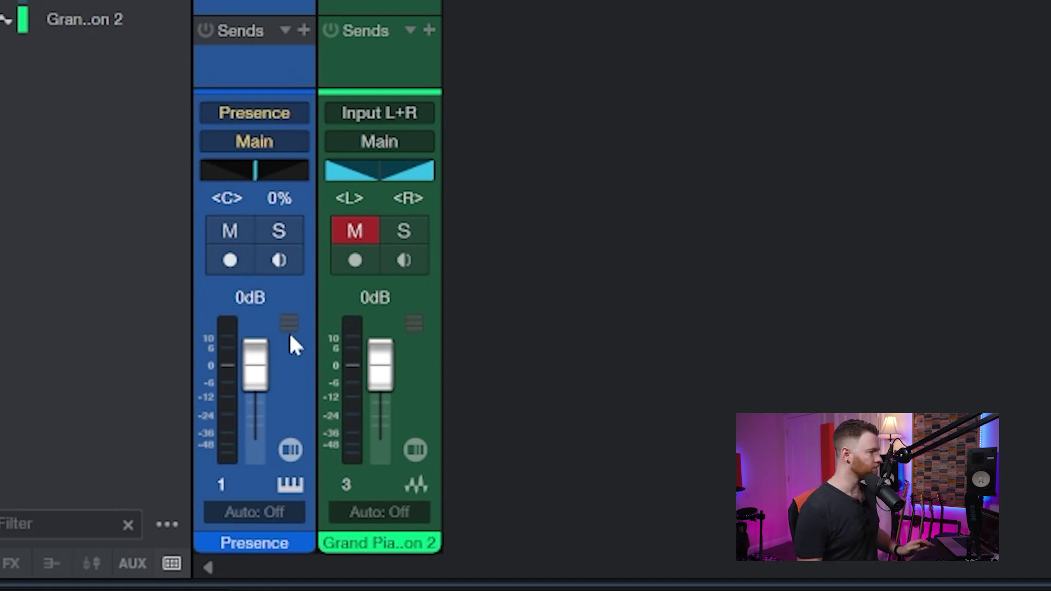
pyautogui.keyDown('alt'); pyautogui.click(274, 200); pyautogui.keyUp('alt')
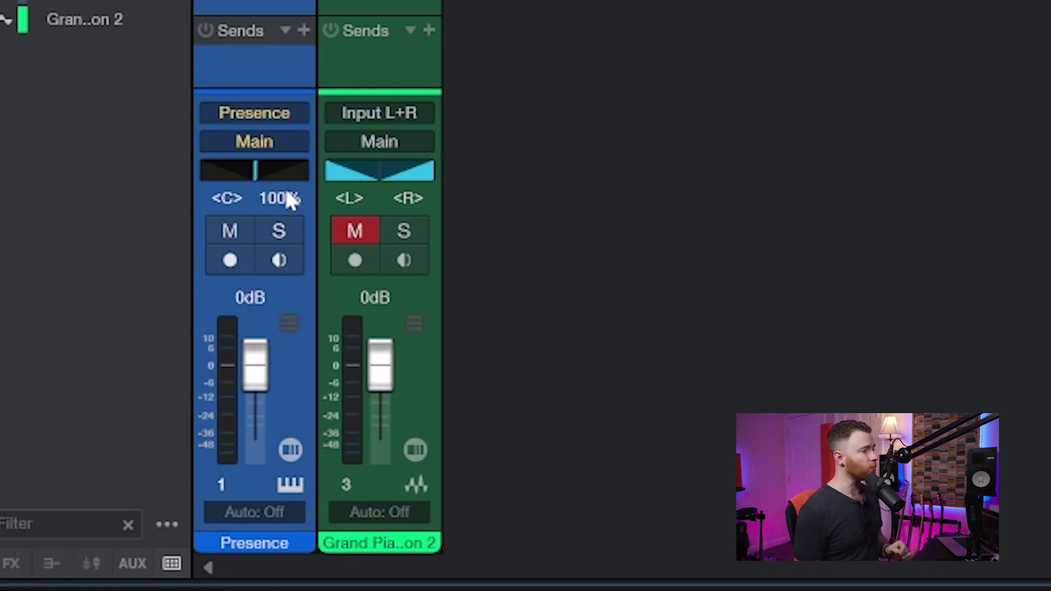
# - Widen the Presence width, reset it to 100%, raise it to 200%, and test panning left
pyautogui.moveTo(282, 198); pyautogui.dragTo(280, 91)
pyautogui.doubleClick(280, 203)
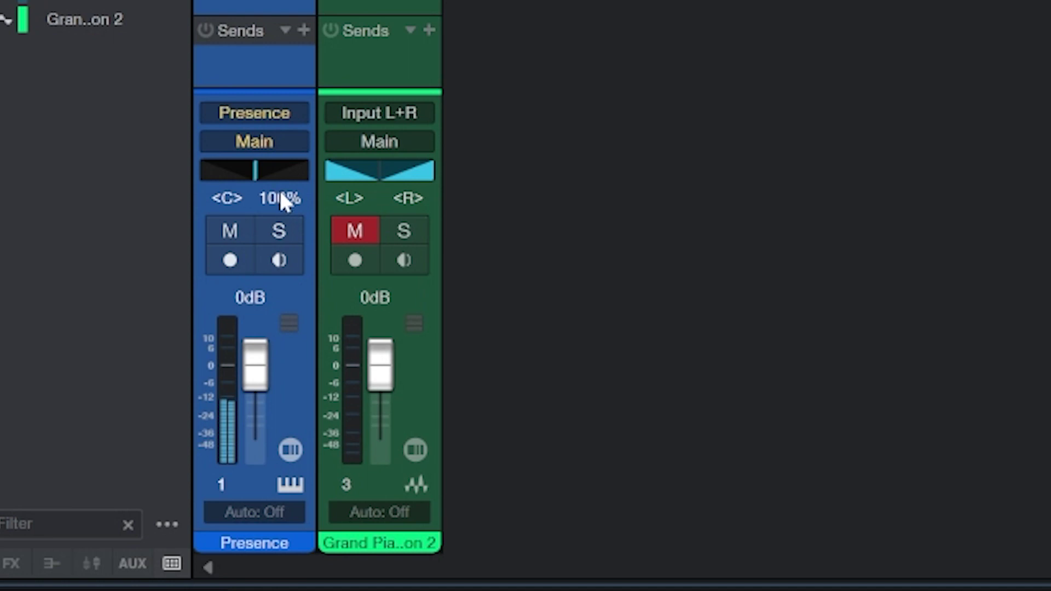
pyautogui.moveTo(281, 195); pyautogui.dragTo(274, 51)
pyautogui.moveTo(257, 170)
pyautogui.mouseDown()
pyautogui.moveTo(199, 180)
pyautogui.moveTo(297, 165)
pyautogui.moveTo(247, 171)
pyautogui.mouseUp()
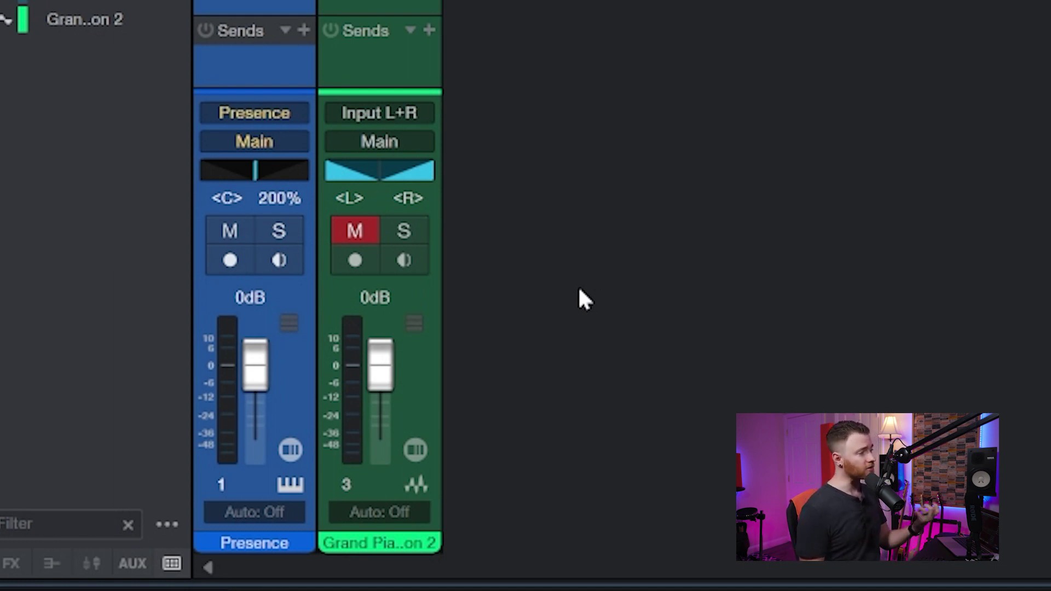
# - Enter 120% as the Presence channel's stereo width, then change it to 0%
pyautogui.moveTo(276, 199)
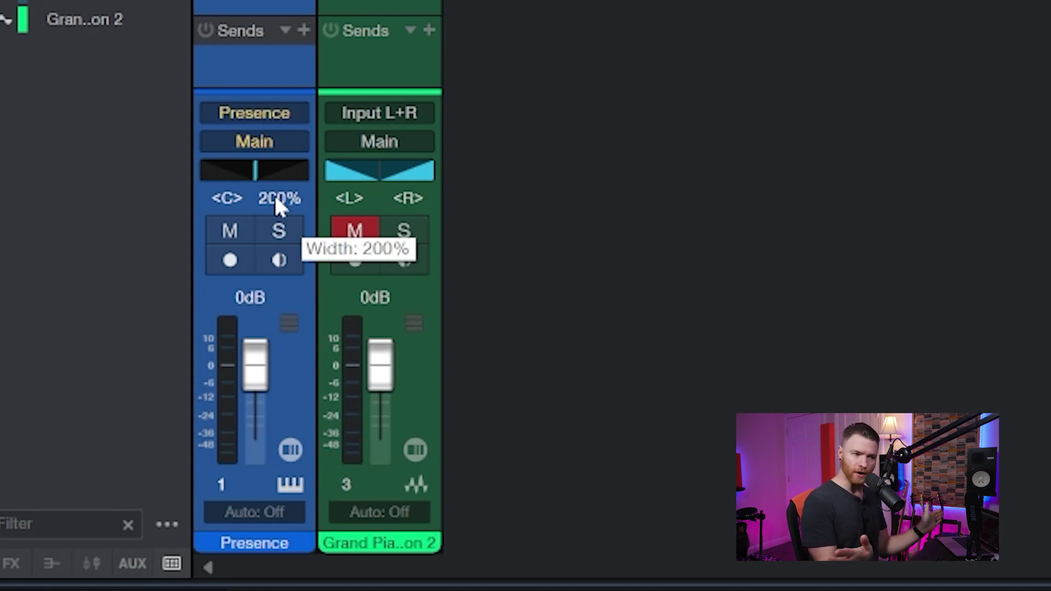
pyautogui.doubleClick(299, 192)
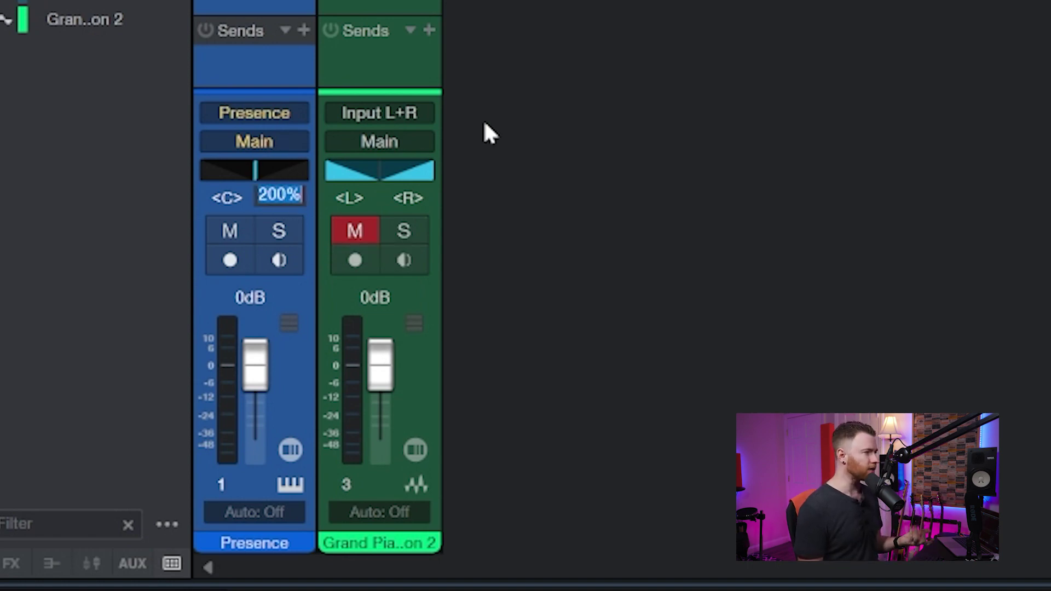
pyautogui.write('120')
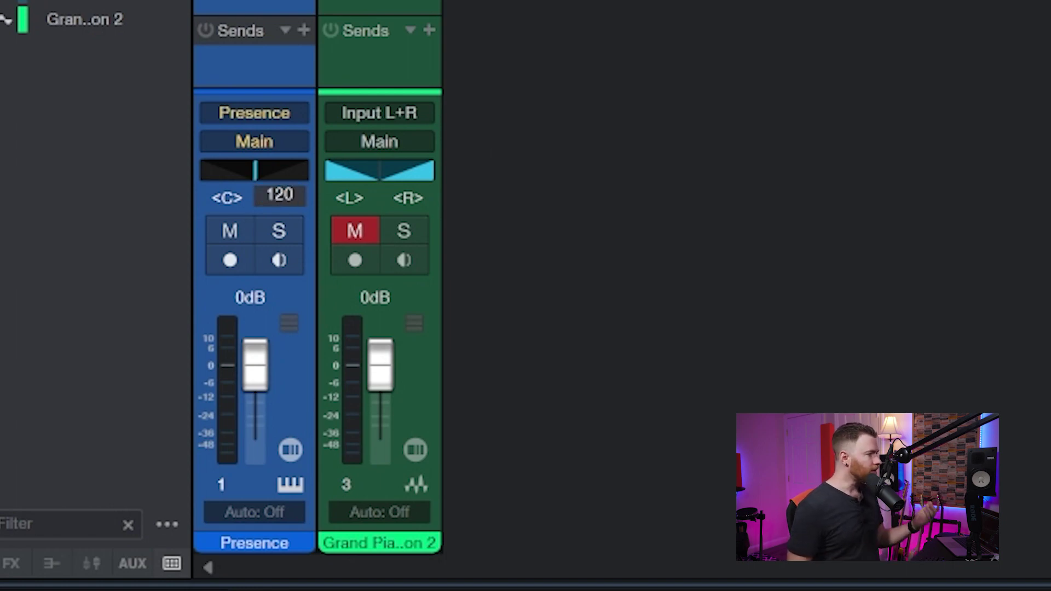
pyautogui.press('Return')
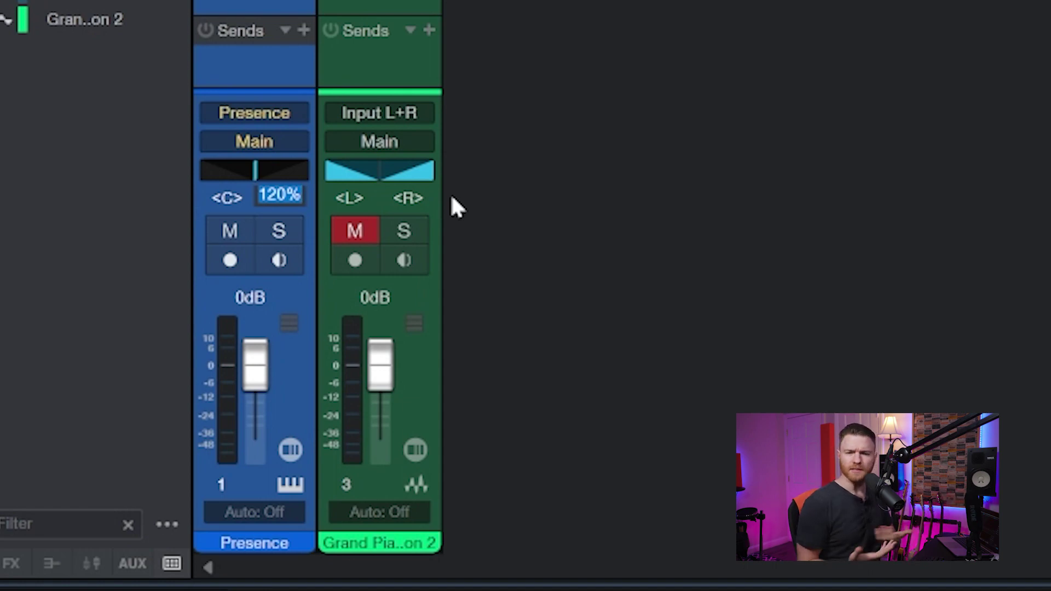
pyautogui.write('0')
pyautogui.press('Return')
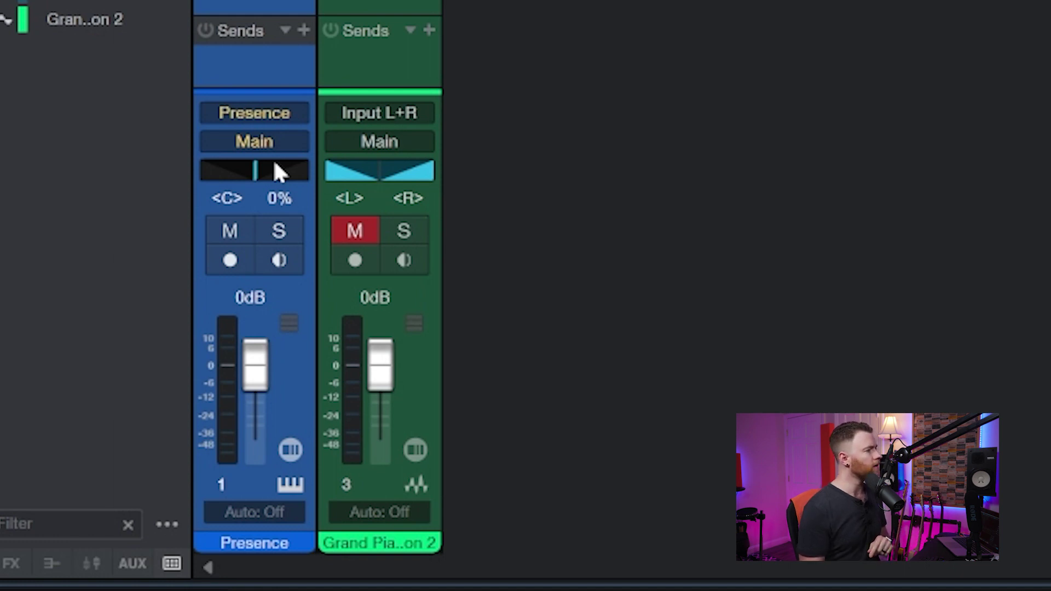
pyautogui.click(275, 164)
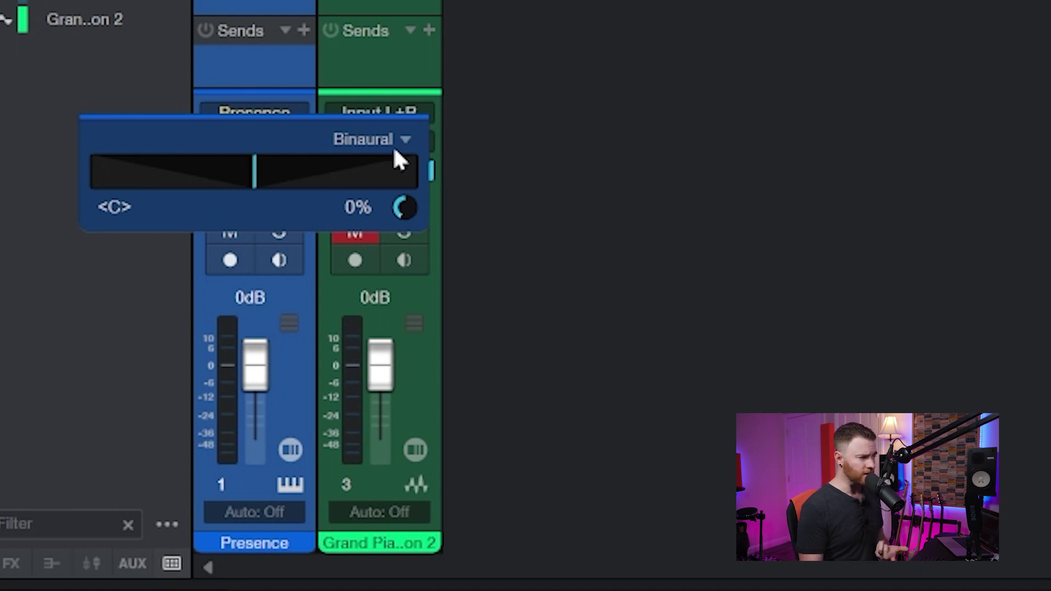
pyautogui.click(407, 140)
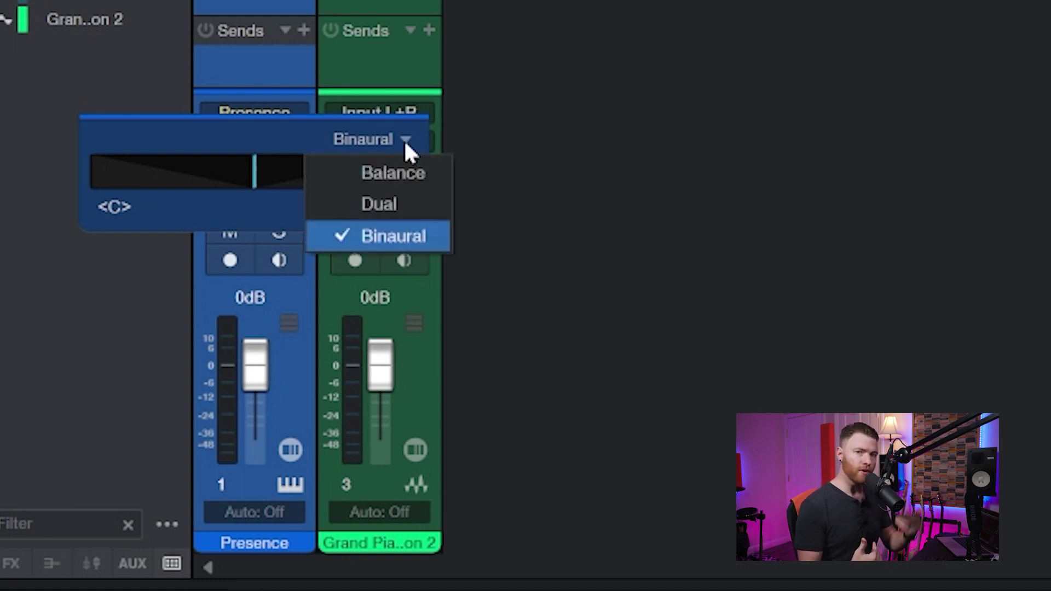
pyautogui.click(407, 142)
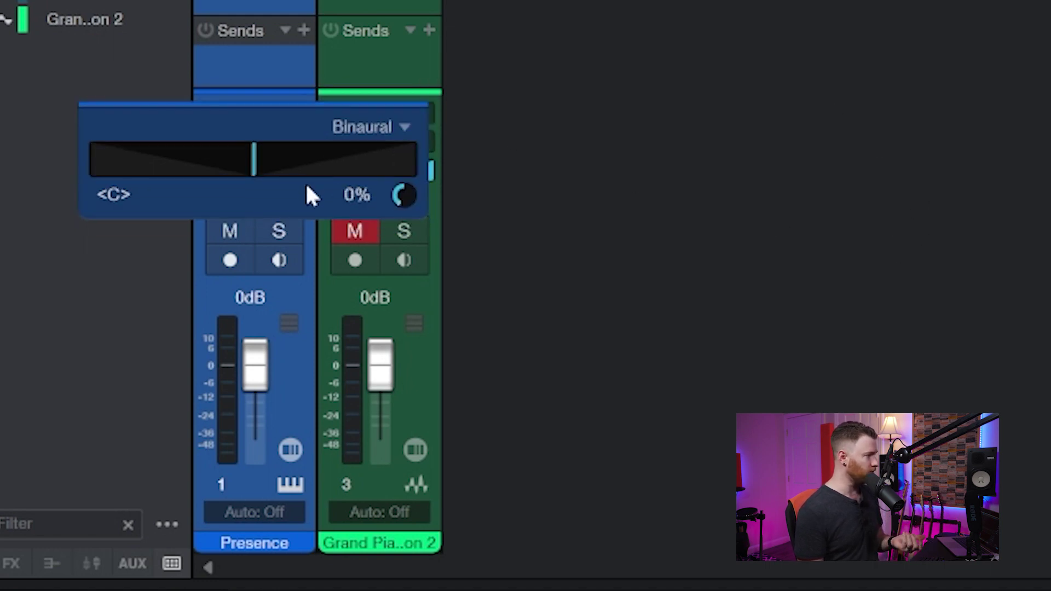
pyautogui.moveTo(307, 186); pyautogui.dragTo(324, 271)
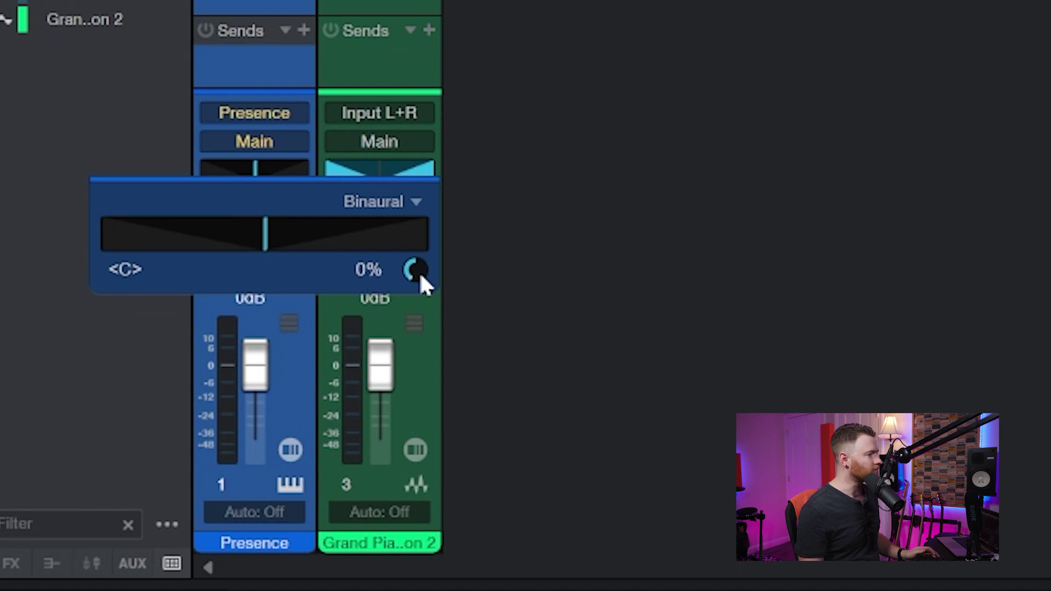
pyautogui.moveTo(414, 270); pyautogui.dragTo(441, 377)
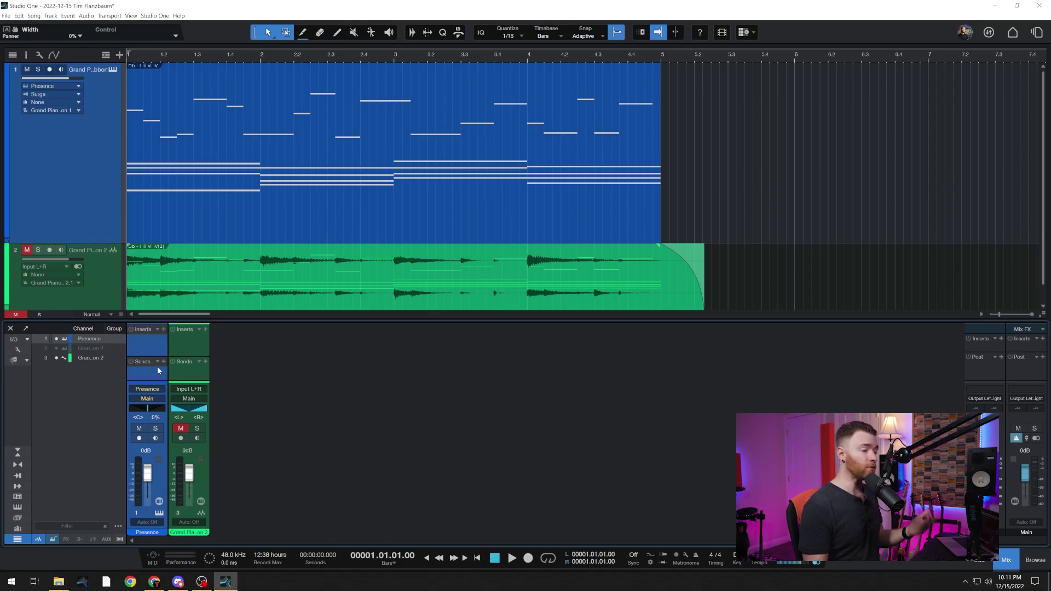
# - Add a Grand Piano send to a new Bus 1 and check its -6.0 dB level
pyautogui.click(205, 361)
pyautogui.click(229, 389)
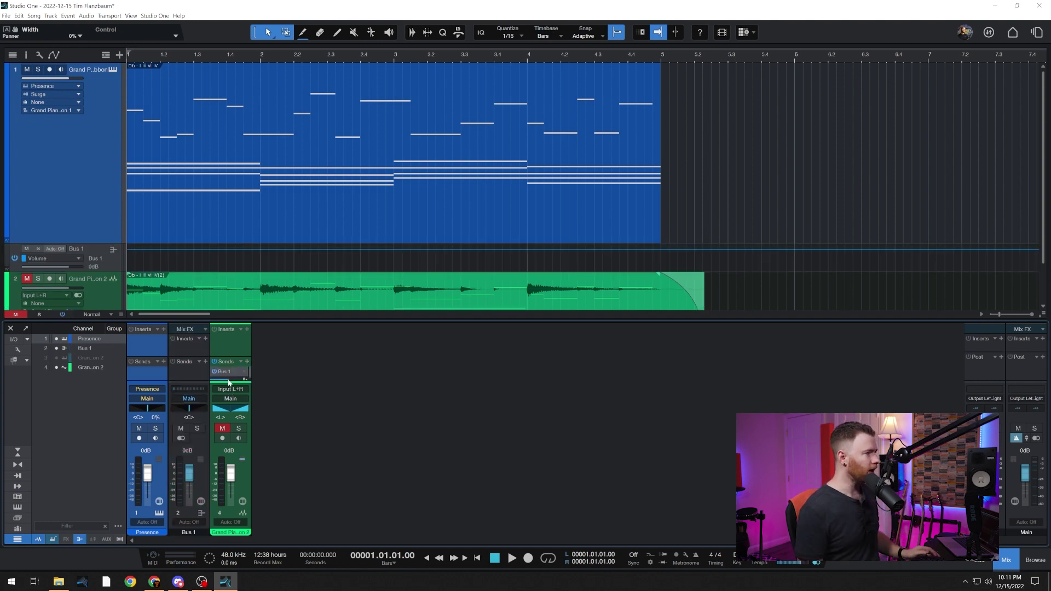
pyautogui.moveTo(229, 382)
pyautogui.moveTo(239, 359); pyautogui.dragTo(237, 330)
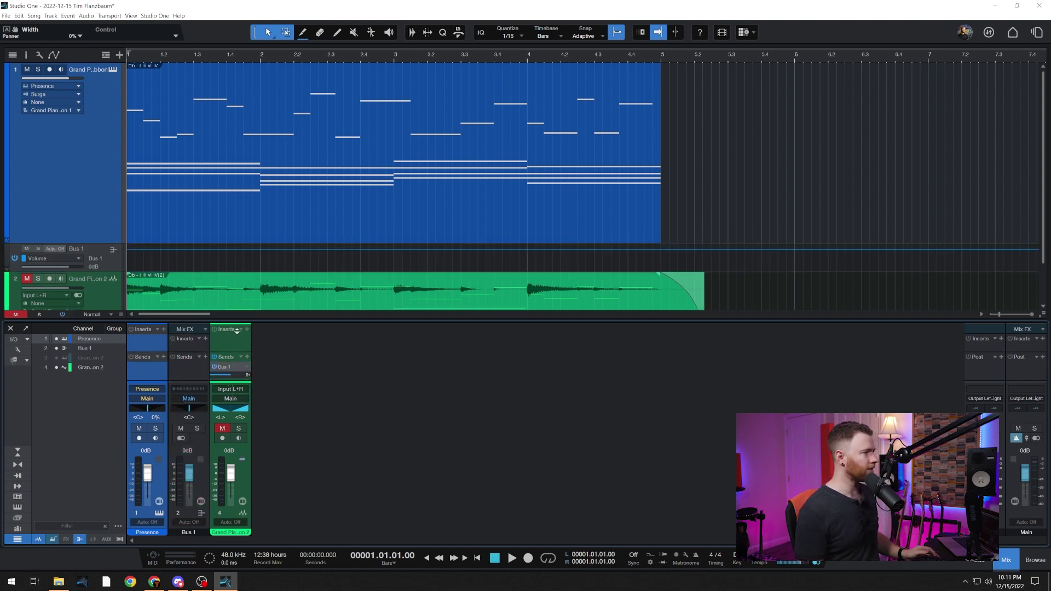
pyautogui.click(225, 372)
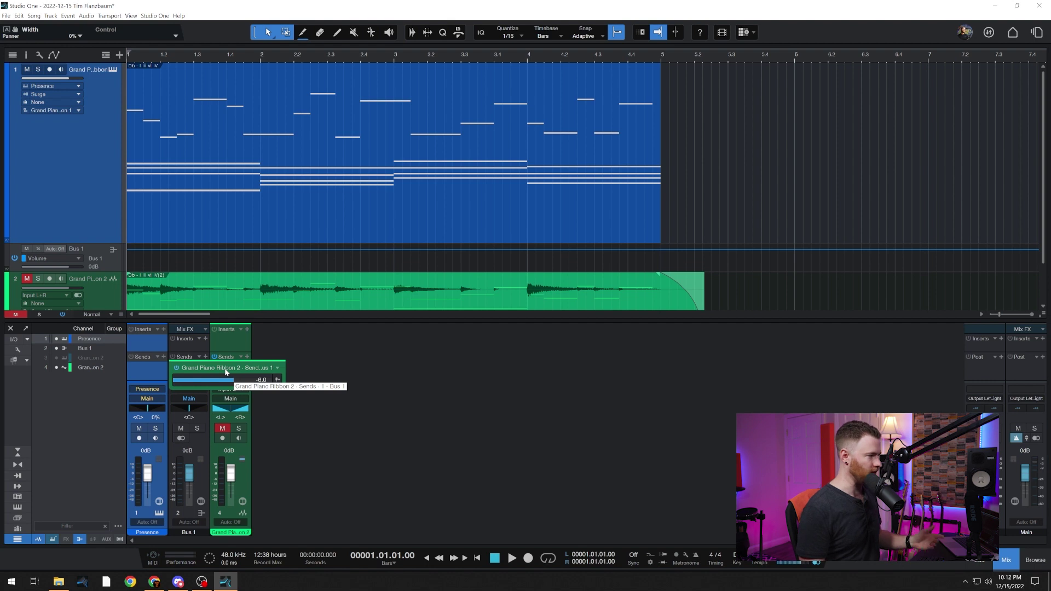
pyautogui.click(259, 359)
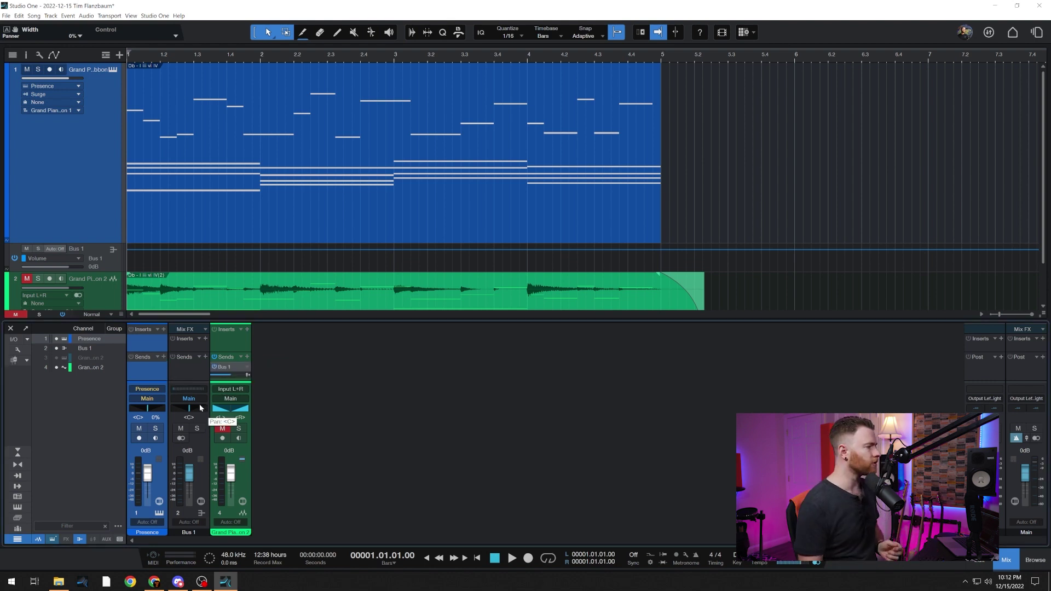
# - From the Presence panner's options, set 'Binaural' as the pan mode for new channels
pyautogui.rightClick(154, 411)
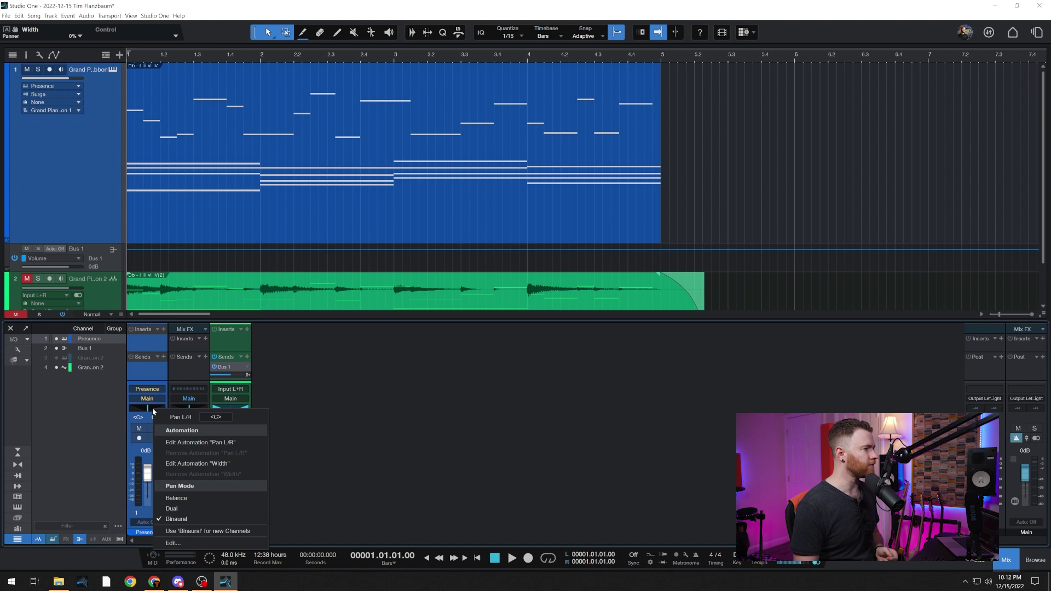
pyautogui.click(192, 531)
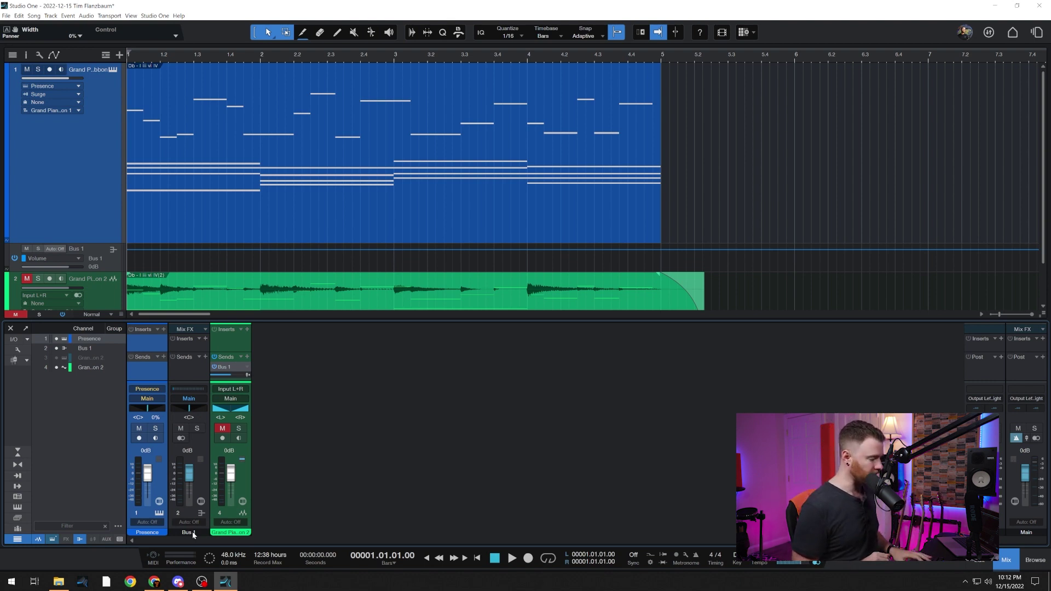
# - Create a new stereo audio track named BASS
pyautogui.press('t')
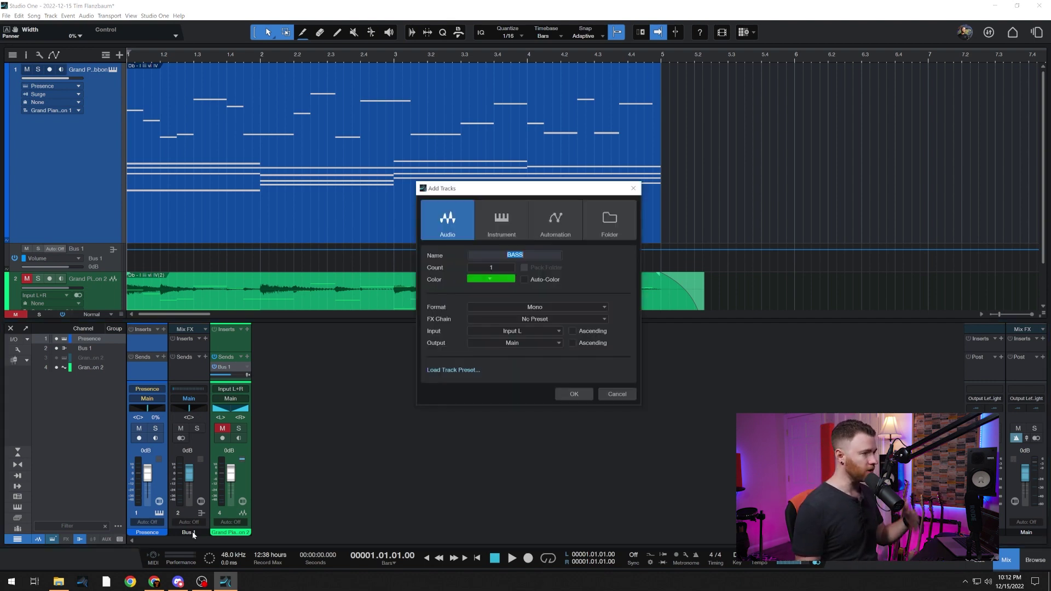
pyautogui.click(540, 304)
pyautogui.click(534, 323)
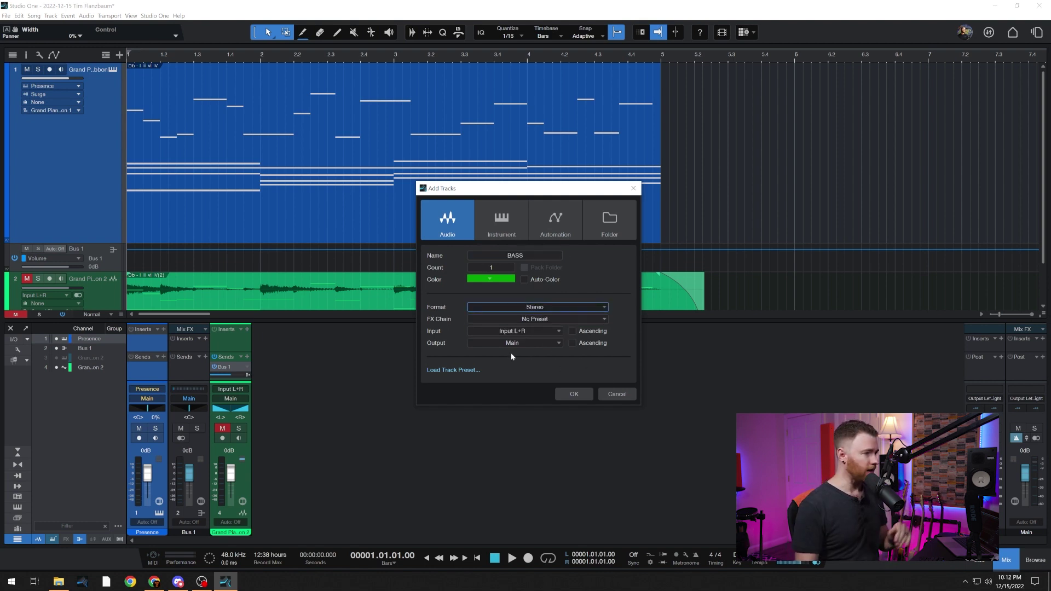
pyautogui.click(574, 394)
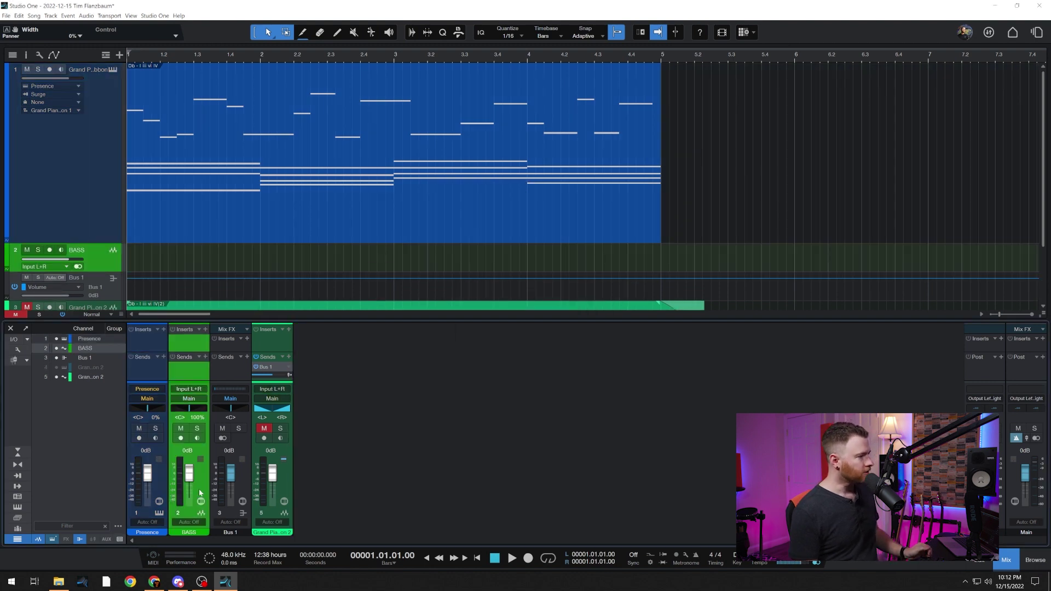